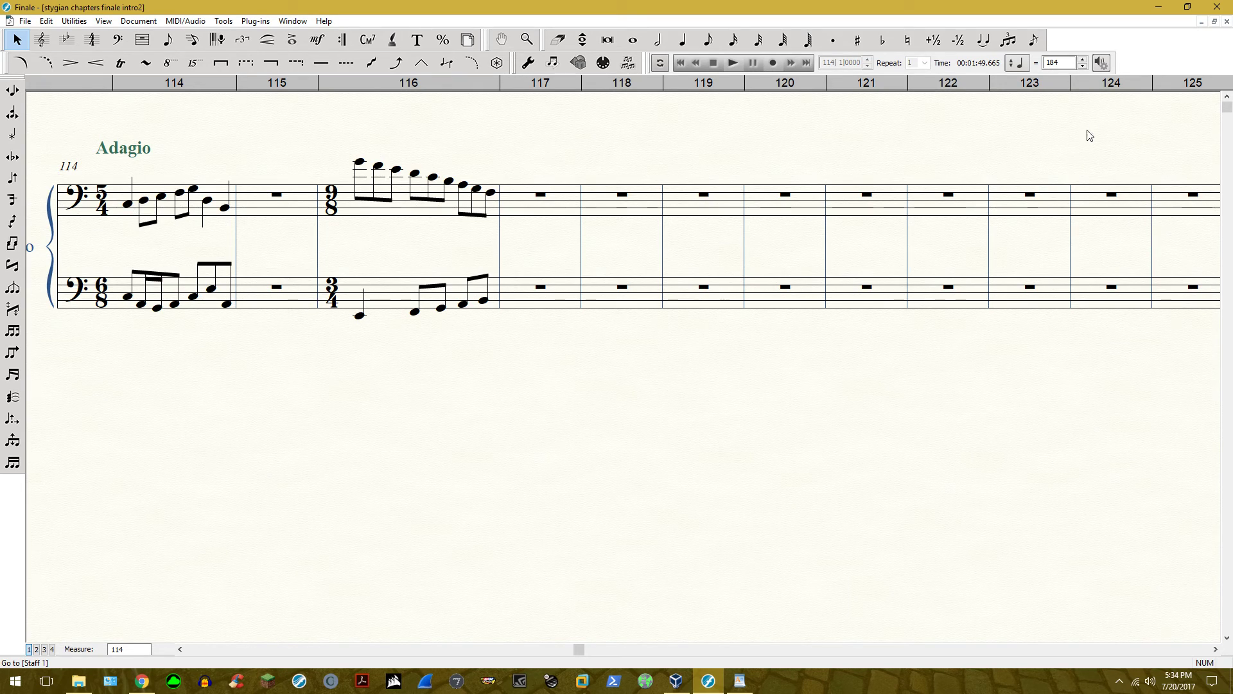
# - Minimize the current score and restore the blank Untitled1 piano score
pyautogui.click(1215, 23)
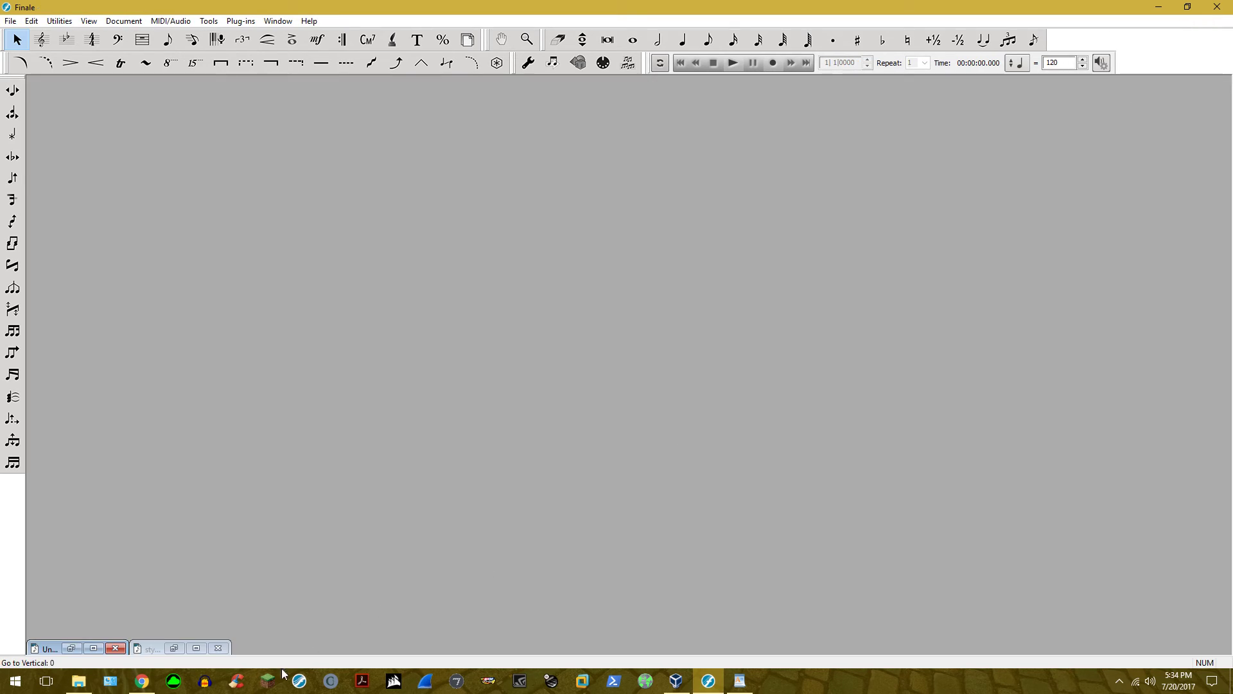
pyautogui.click(94, 648)
pyautogui.scroll(-1, 443, 280)
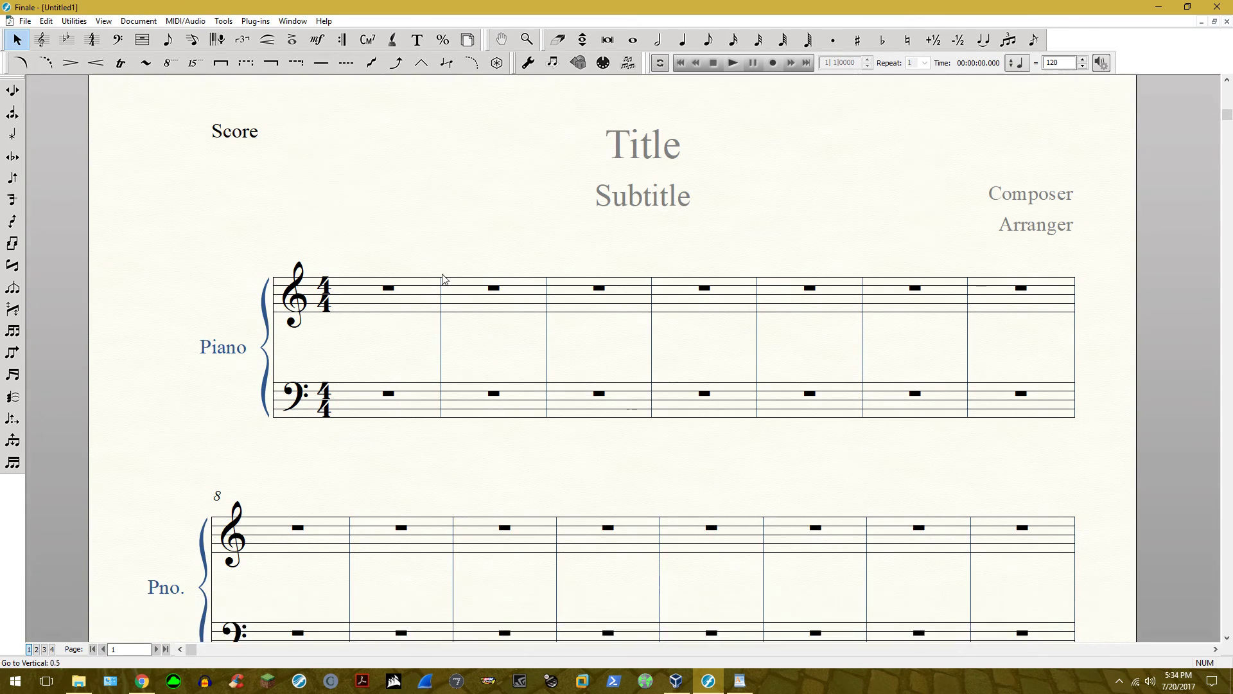
pyautogui.scroll(-1, 443, 280)
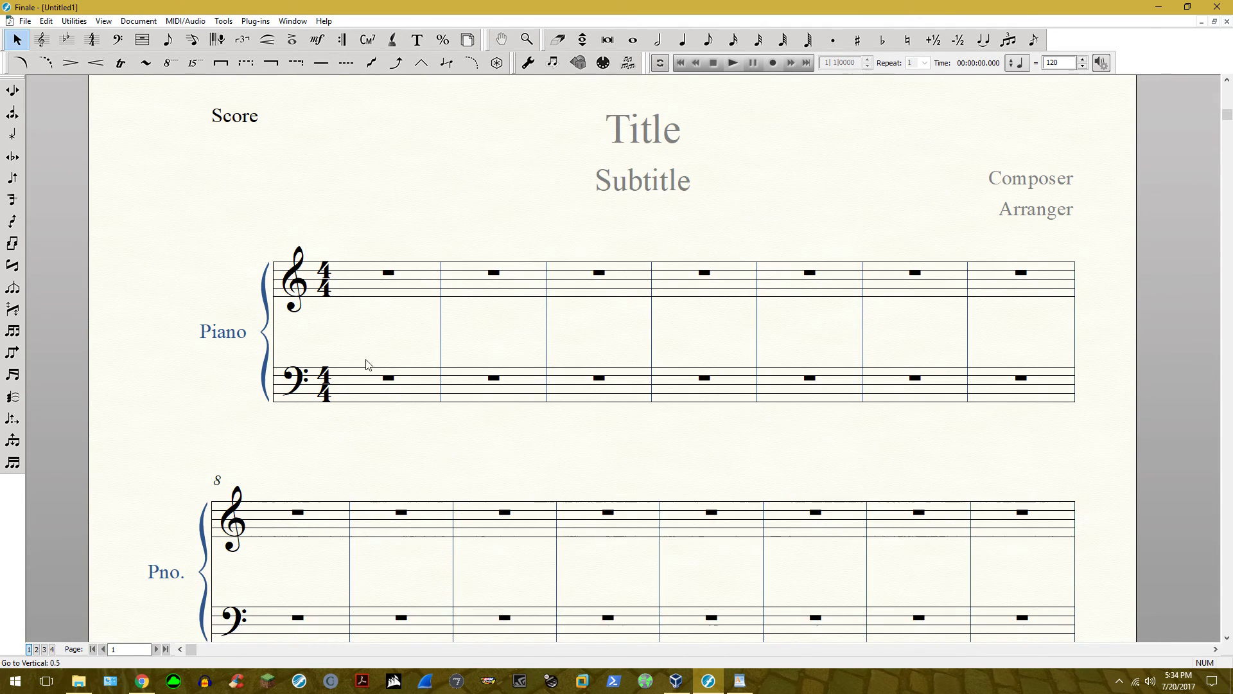
# - Give the treble staff (Staff 1) an independent time signature in its staff attributes
pyautogui.click(47, 41)
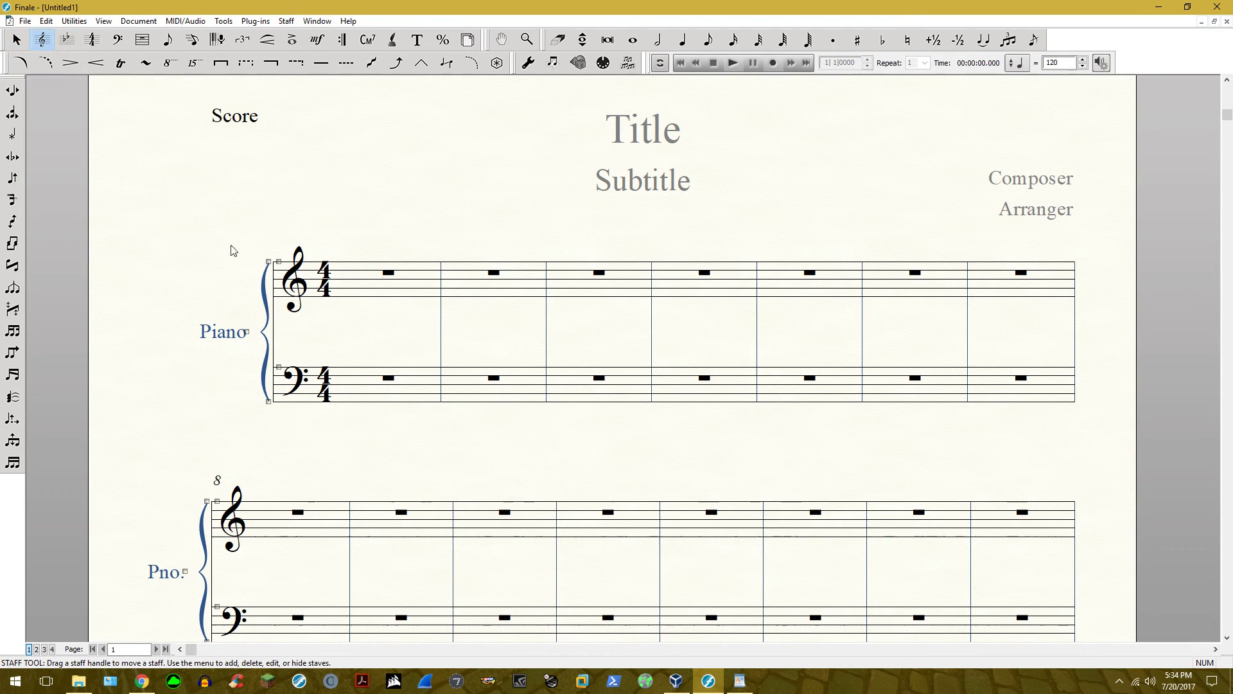
pyautogui.doubleClick(602, 282)
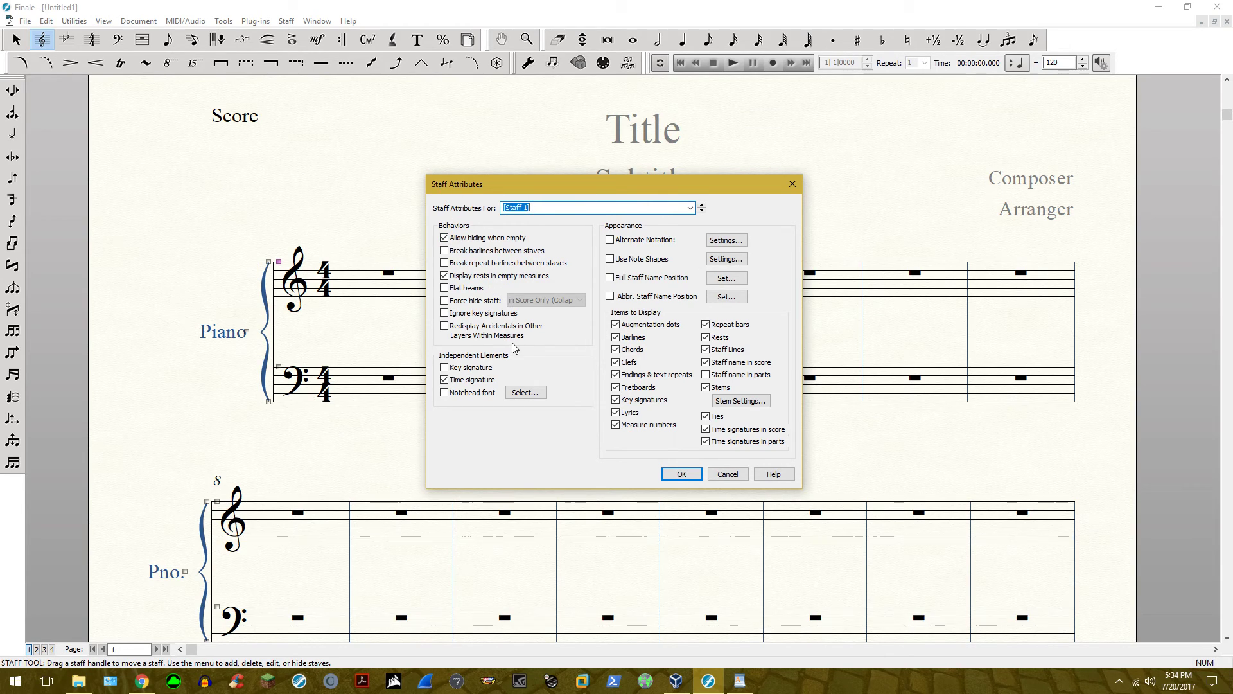
pyautogui.click(444, 380)
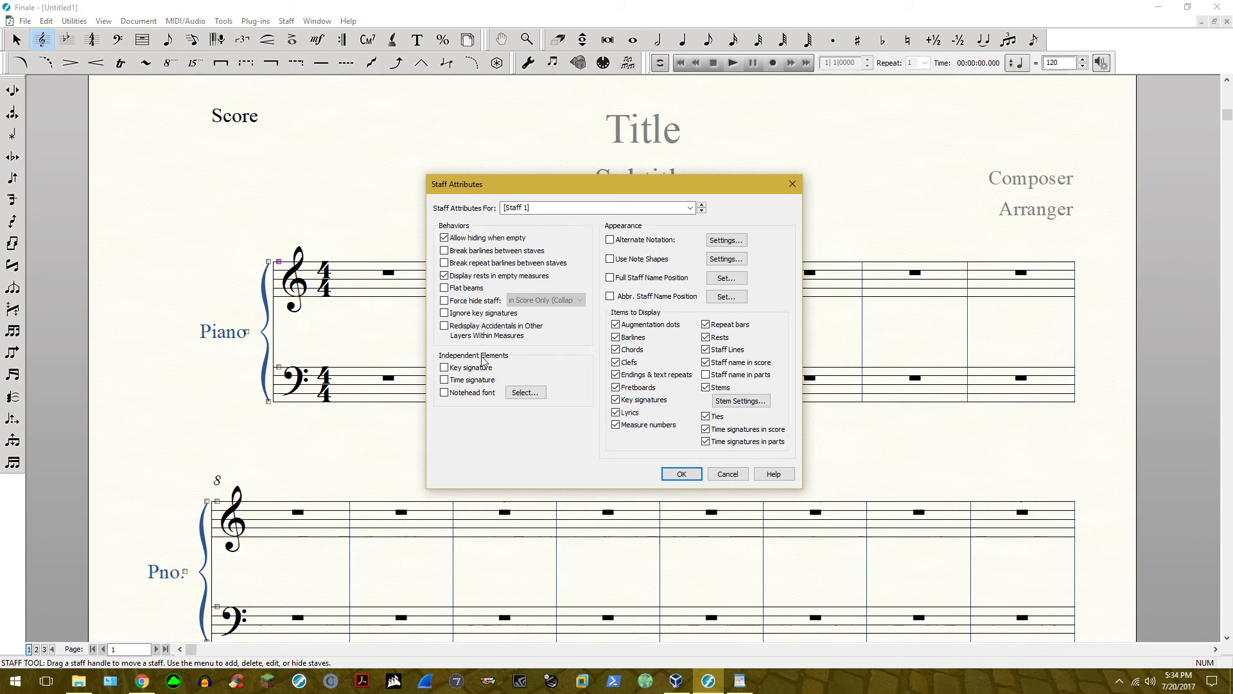
pyautogui.click(468, 380)
pyautogui.click(682, 473)
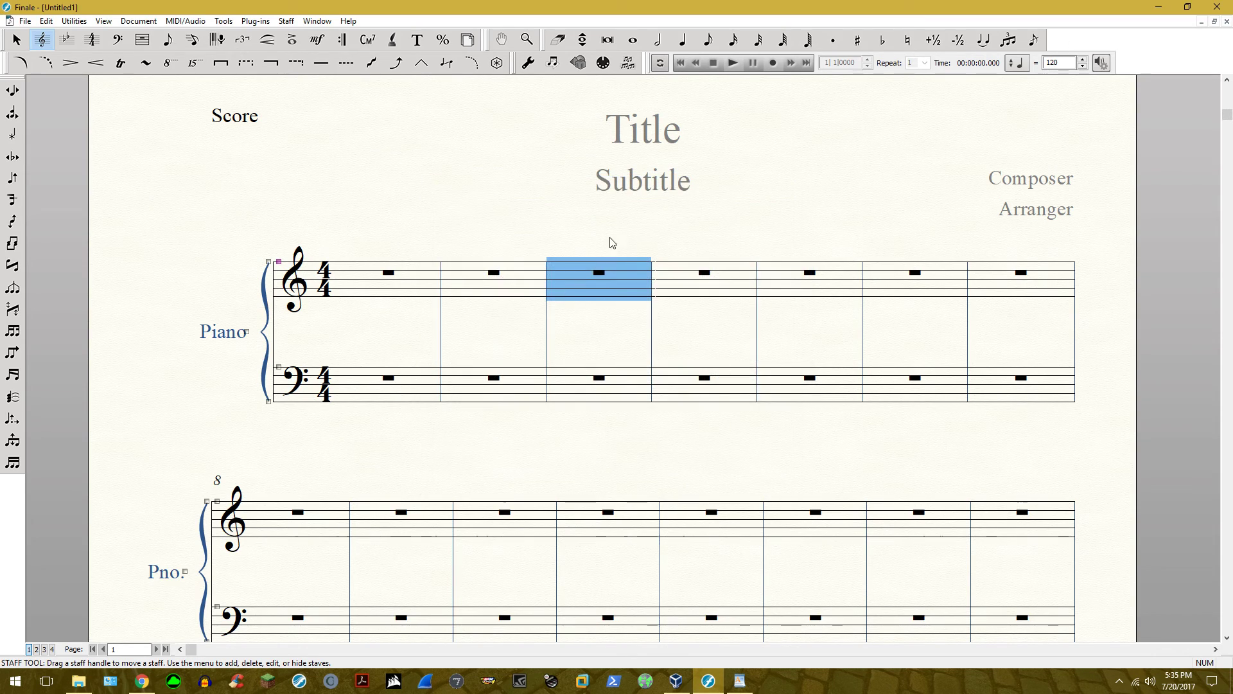
# - Set treble measure 3 to 3/4 with the Time Signature Tool
pyautogui.click(718, 225)
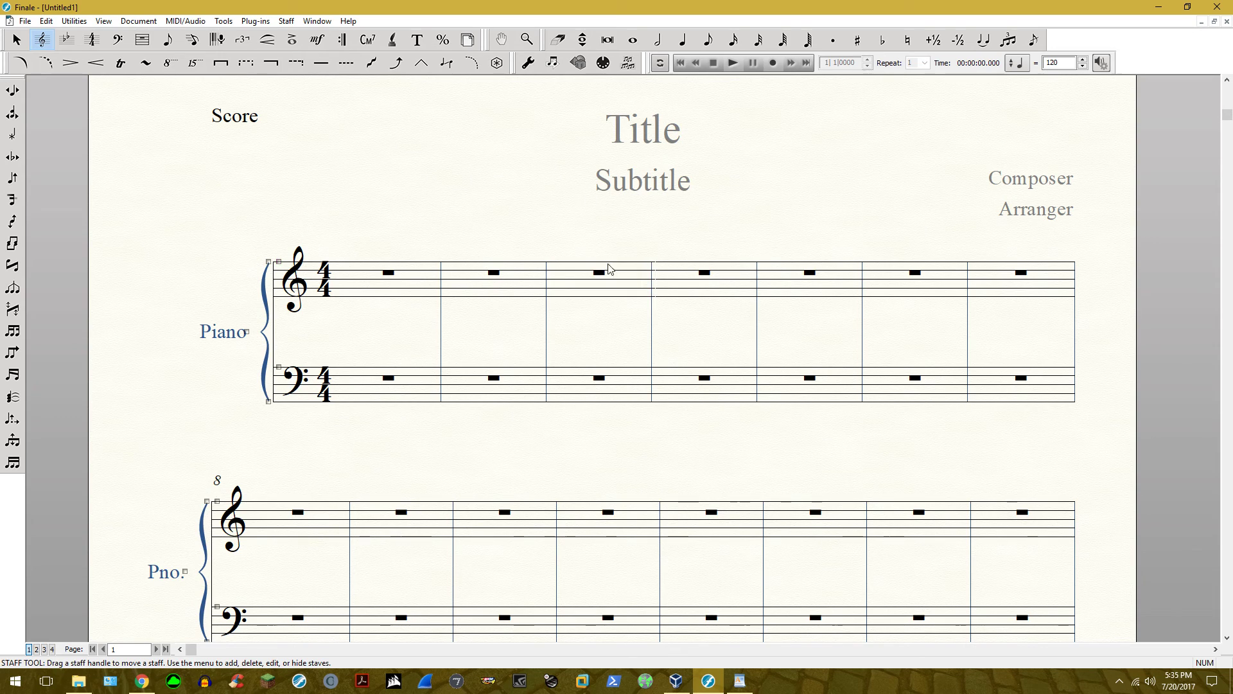
pyautogui.click(94, 39)
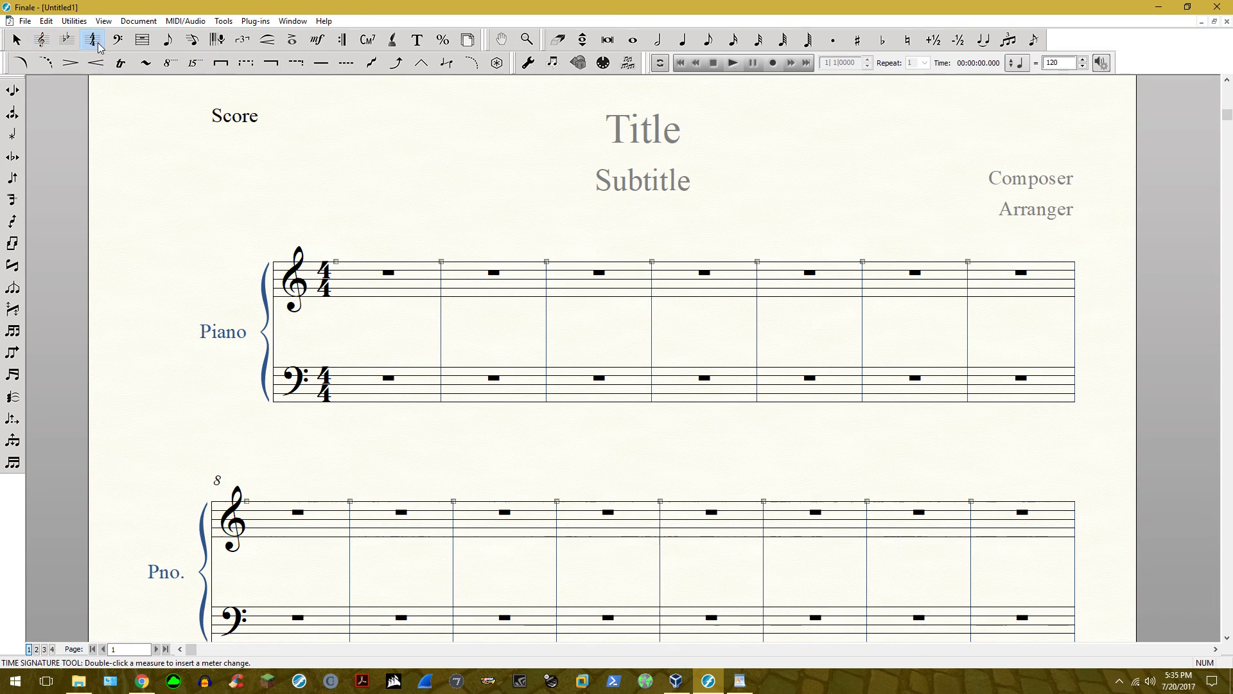
pyautogui.doubleClick(614, 291)
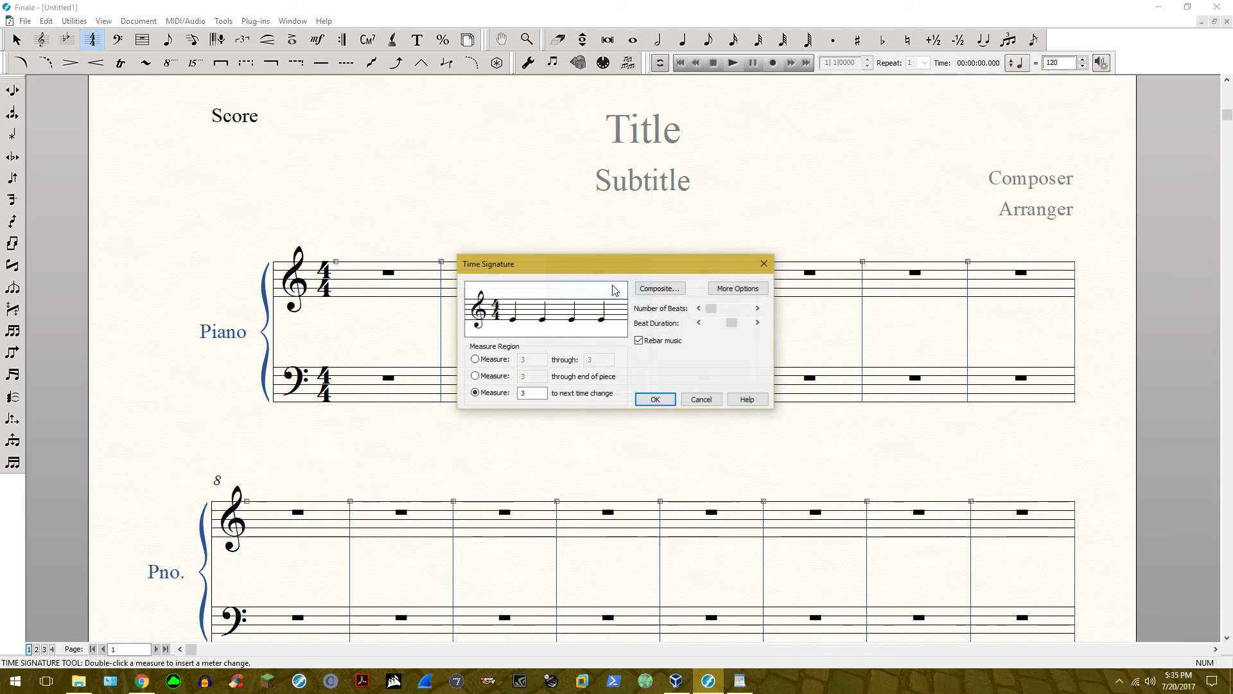
pyautogui.click(721, 405)
pyautogui.rightClick(597, 283)
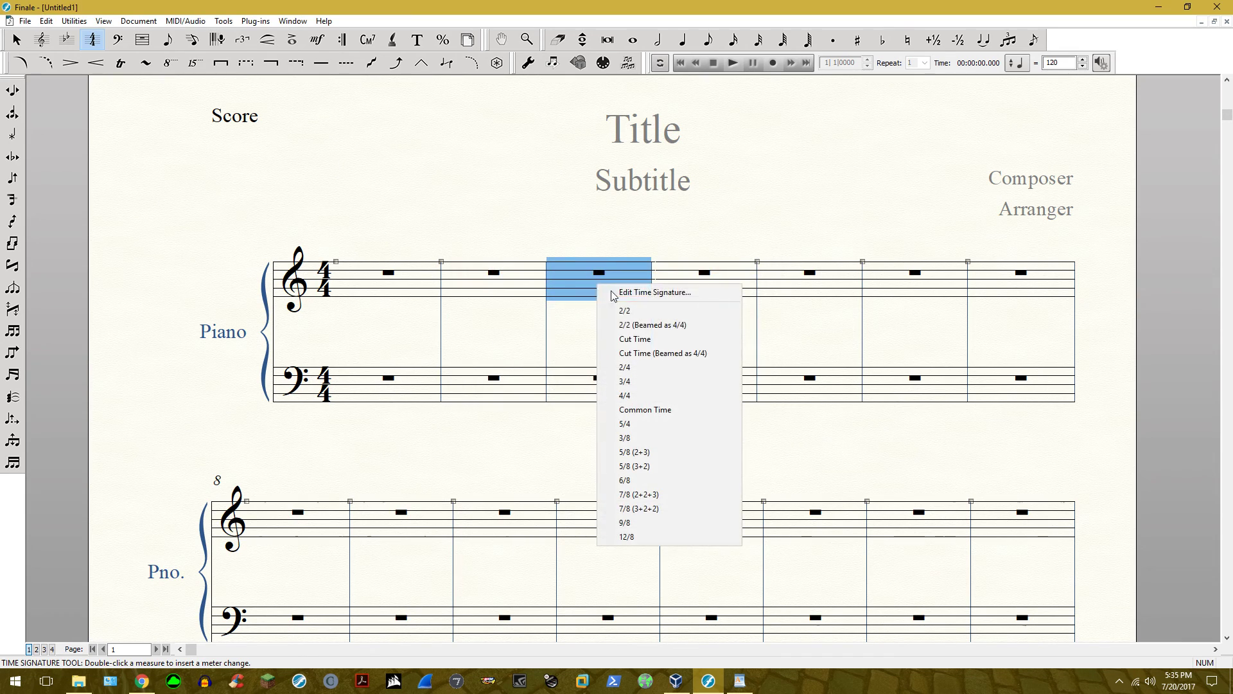
pyautogui.click(654, 377)
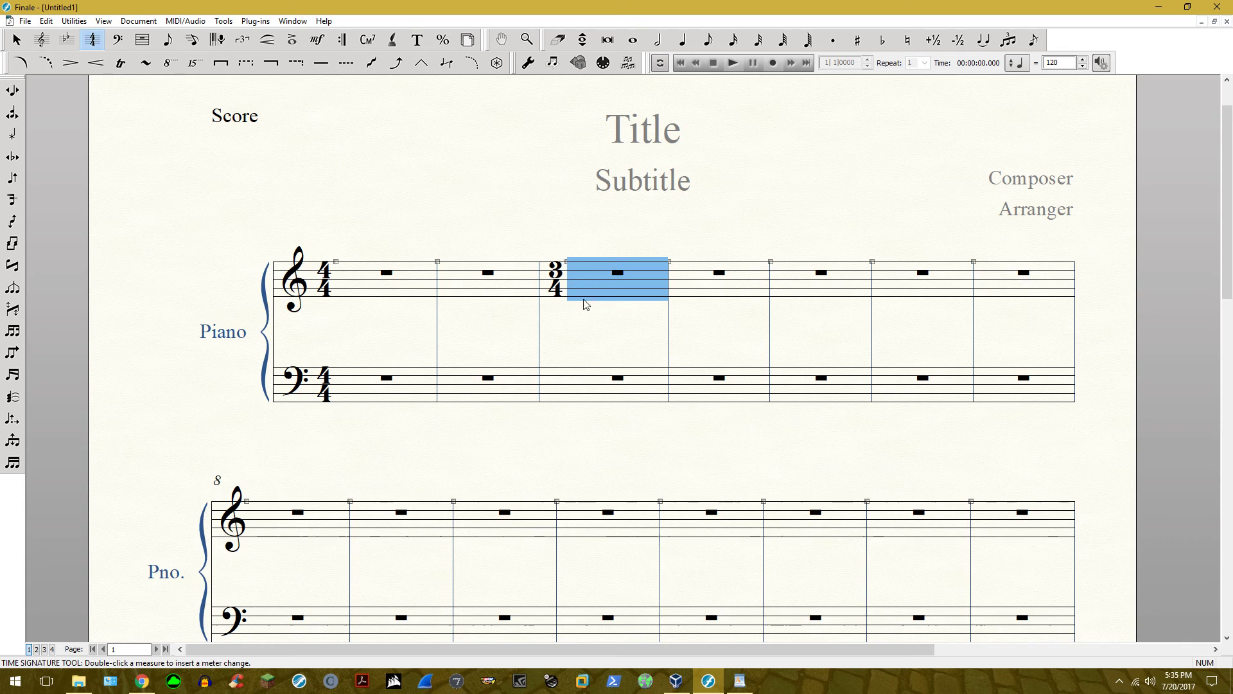
# - Set bass measure 3 to 7/8, correcting earlier 3/8 and 9/8 picks
pyautogui.click(610, 387)
pyautogui.rightClick(608, 386)
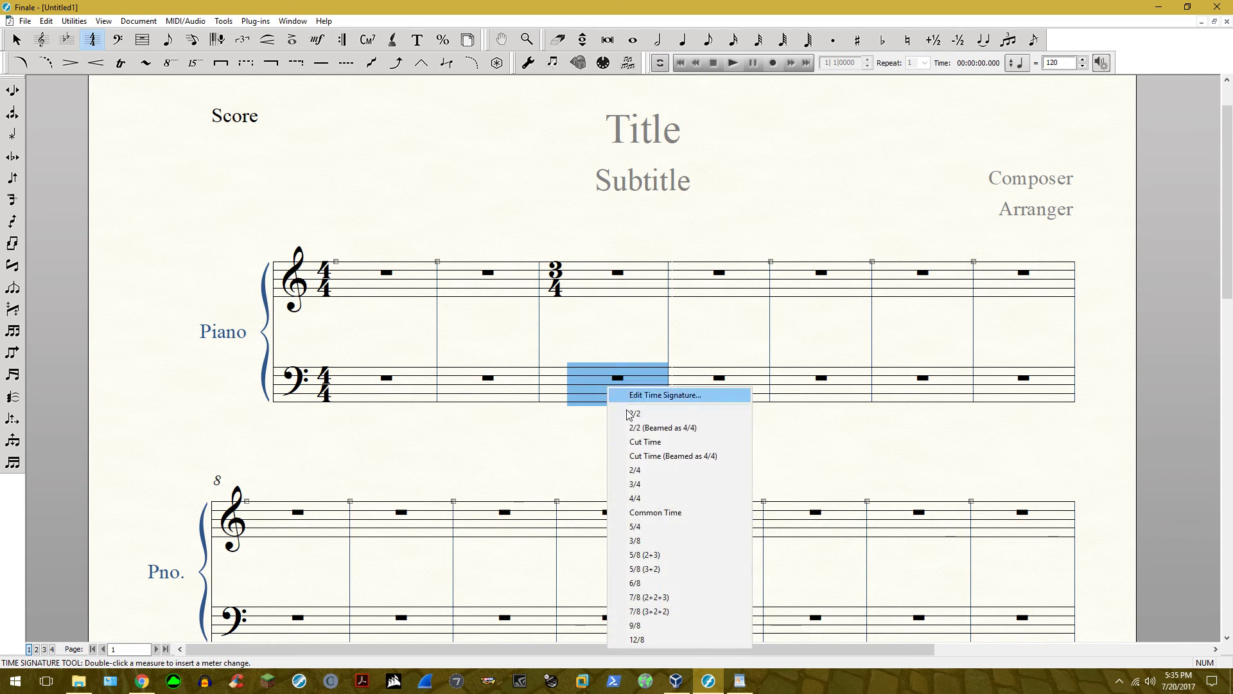
pyautogui.click(665, 539)
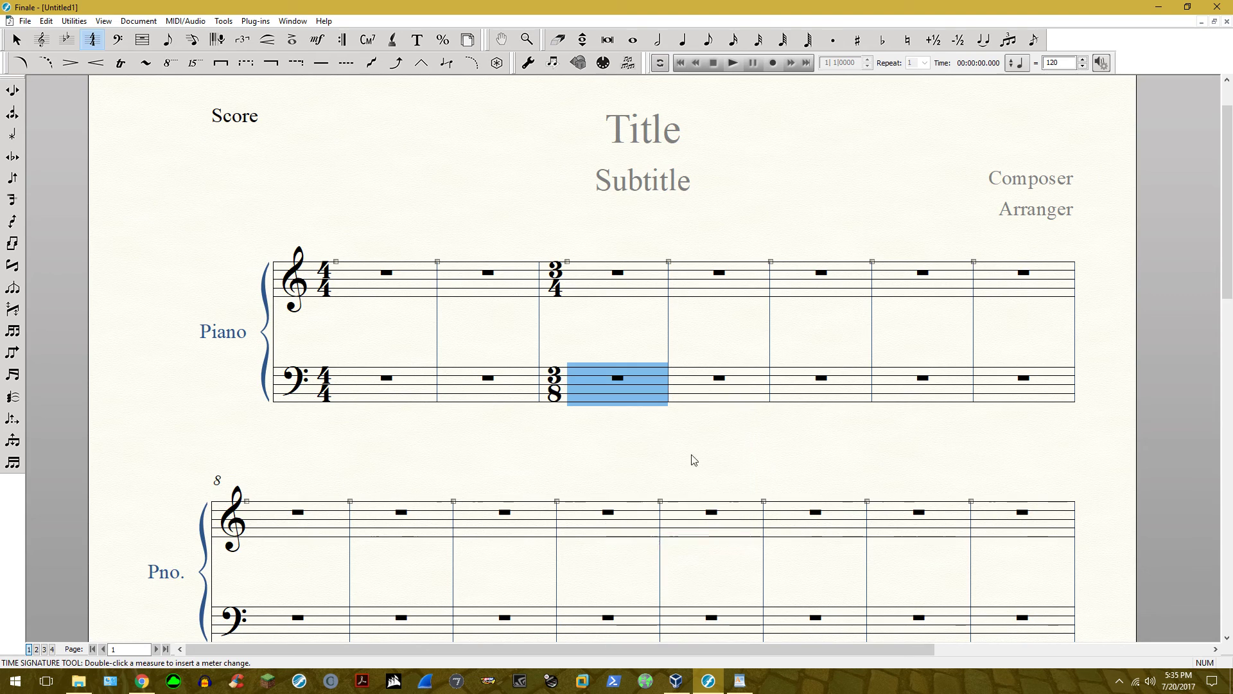
pyautogui.rightClick(616, 386)
pyautogui.click(666, 626)
pyautogui.rightClick(617, 386)
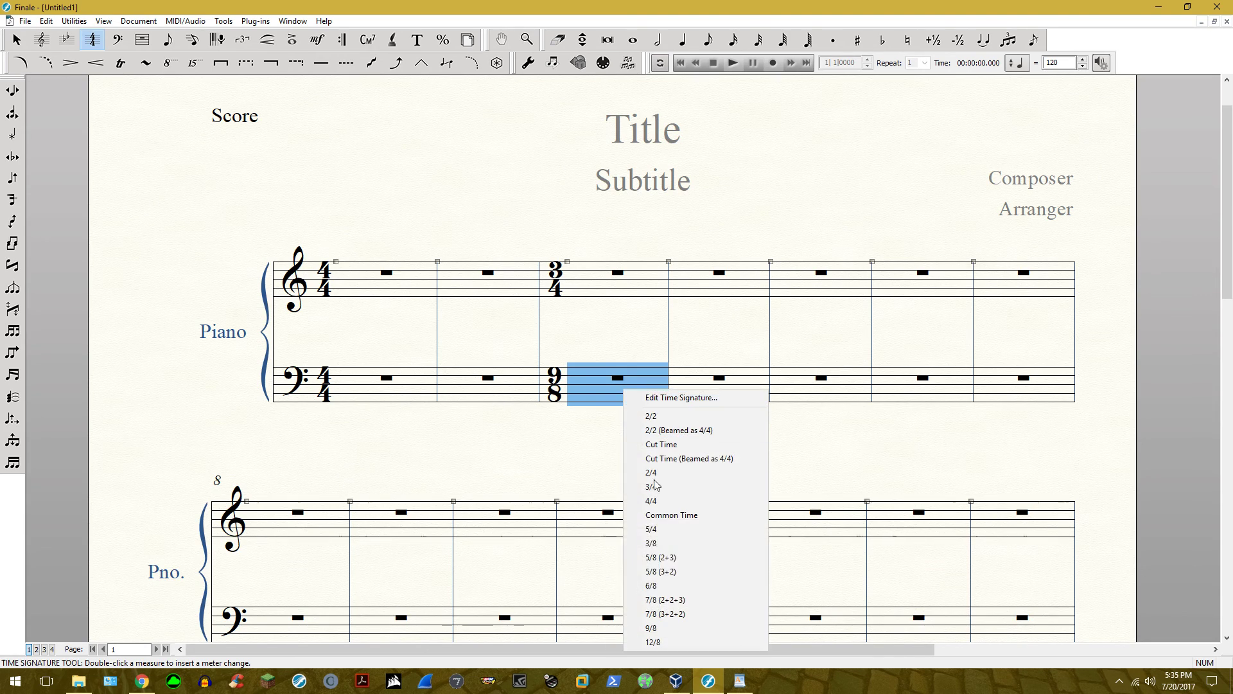
pyautogui.click(666, 599)
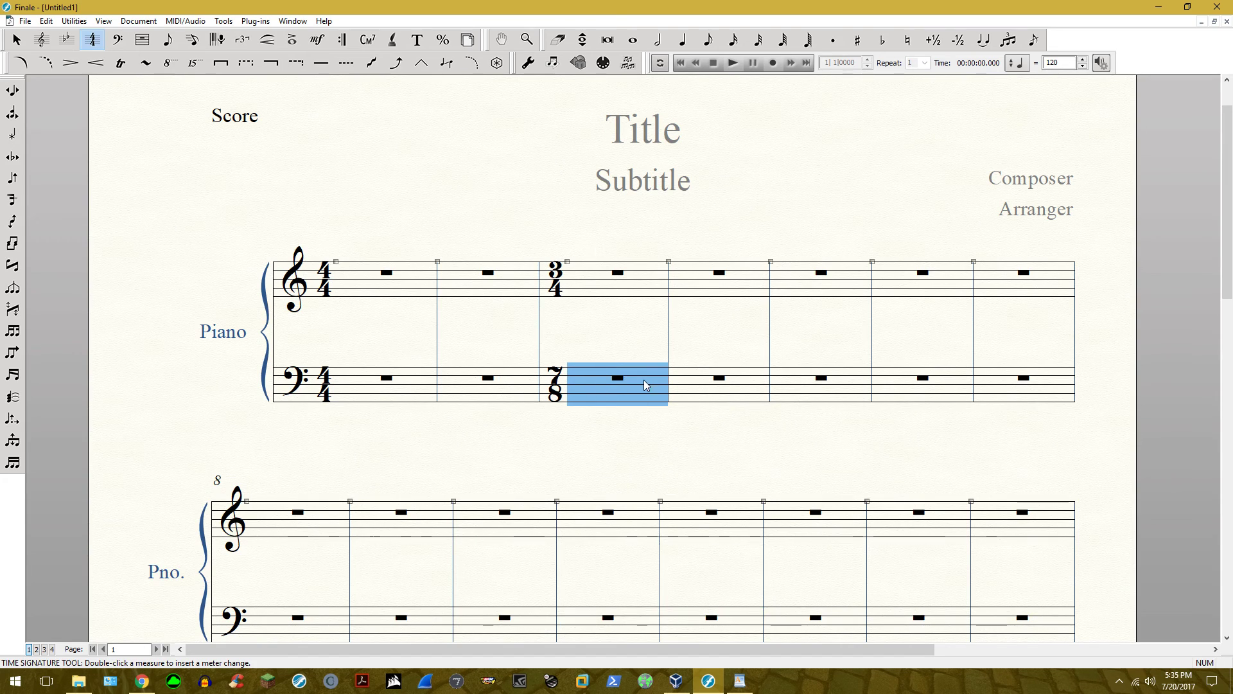
pyautogui.click(621, 434)
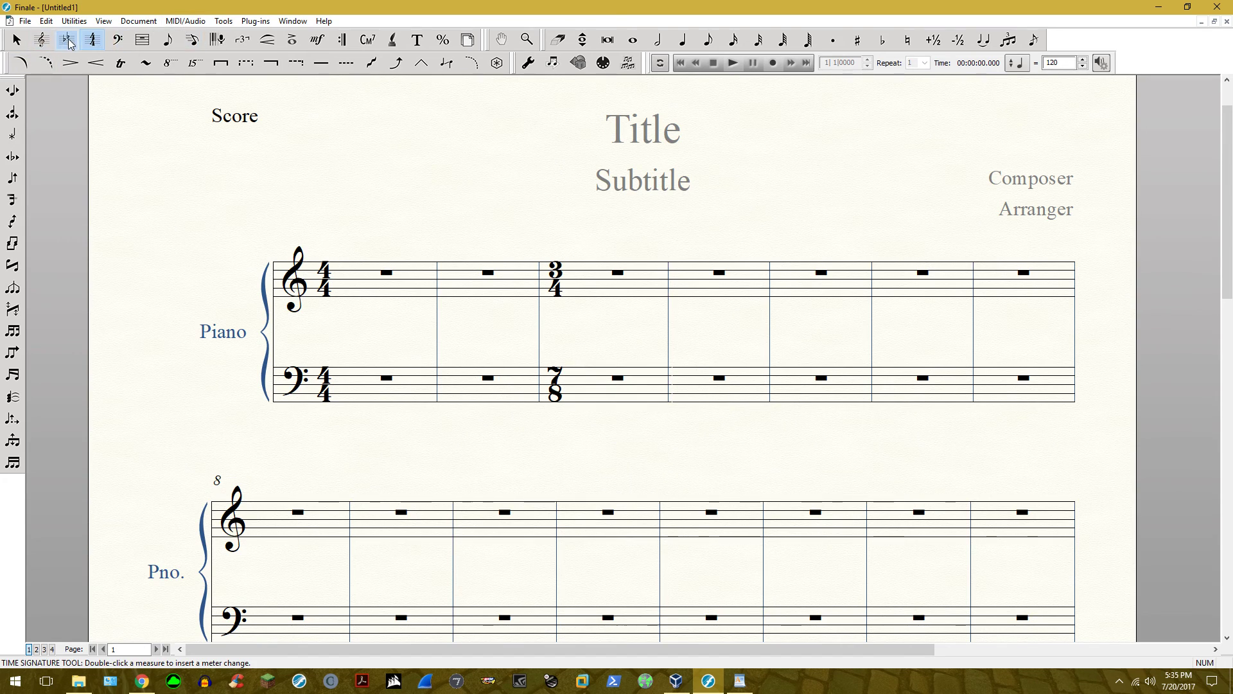
# - Enable an independent key signature alongside the time signature in the treble staff's attributes
pyautogui.click(42, 40)
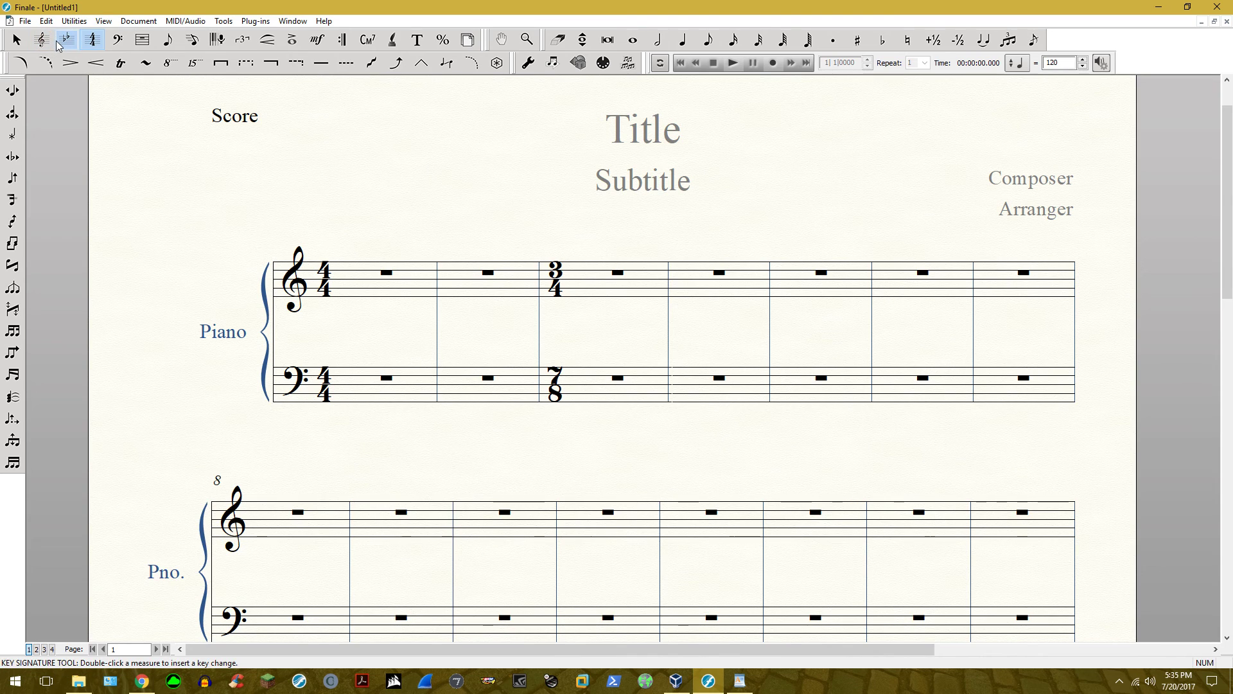
pyautogui.click(93, 40)
pyautogui.click(42, 40)
pyautogui.click(610, 280)
pyautogui.doubleClick(610, 279)
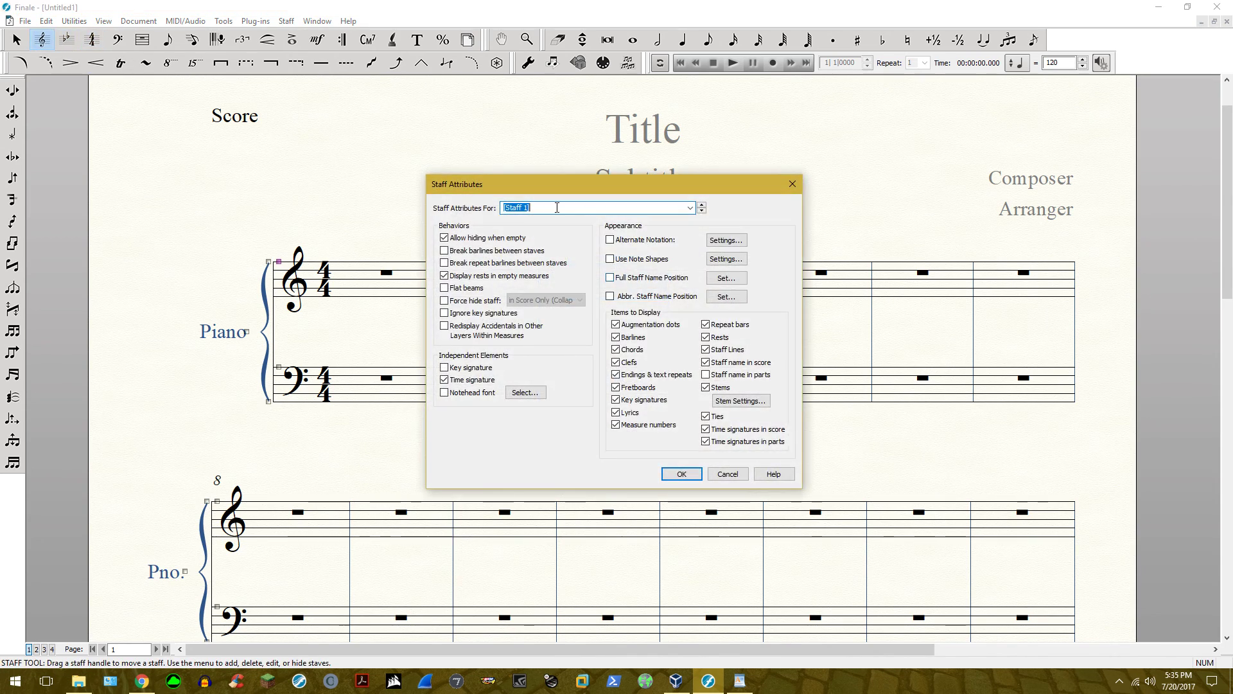
pyautogui.click(682, 474)
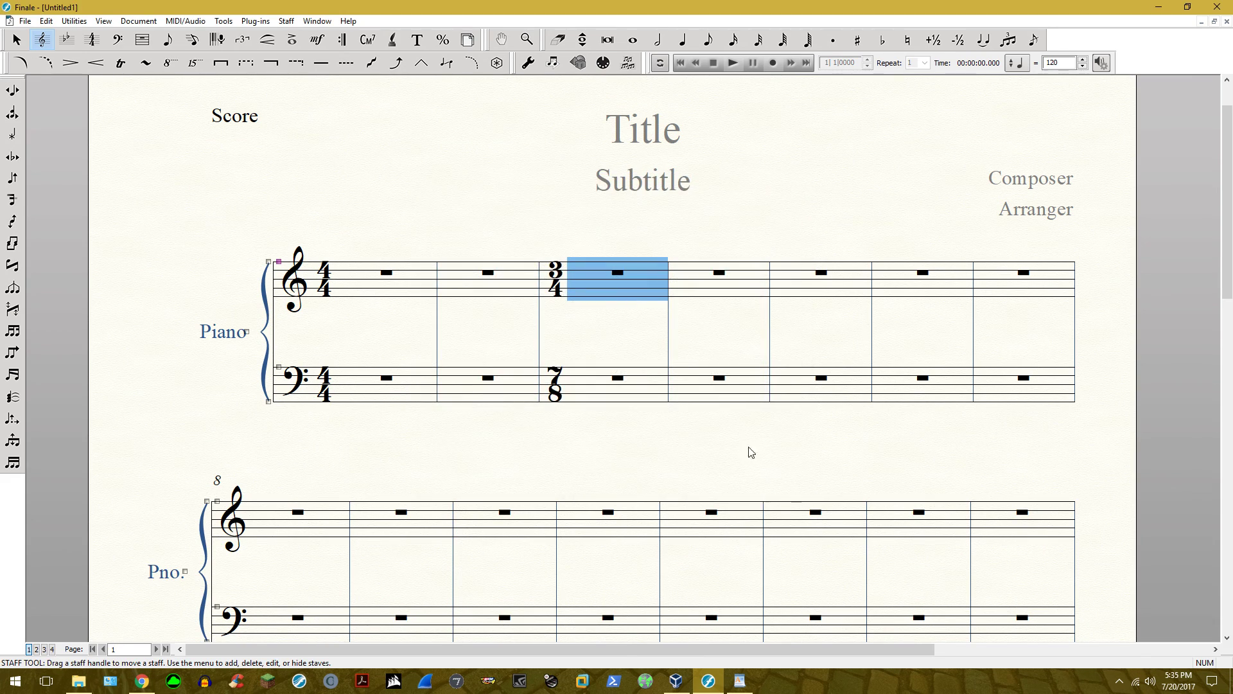
# - Set treble measure 3 to E-flat major with the Key Signature Tool
pyautogui.click(66, 39)
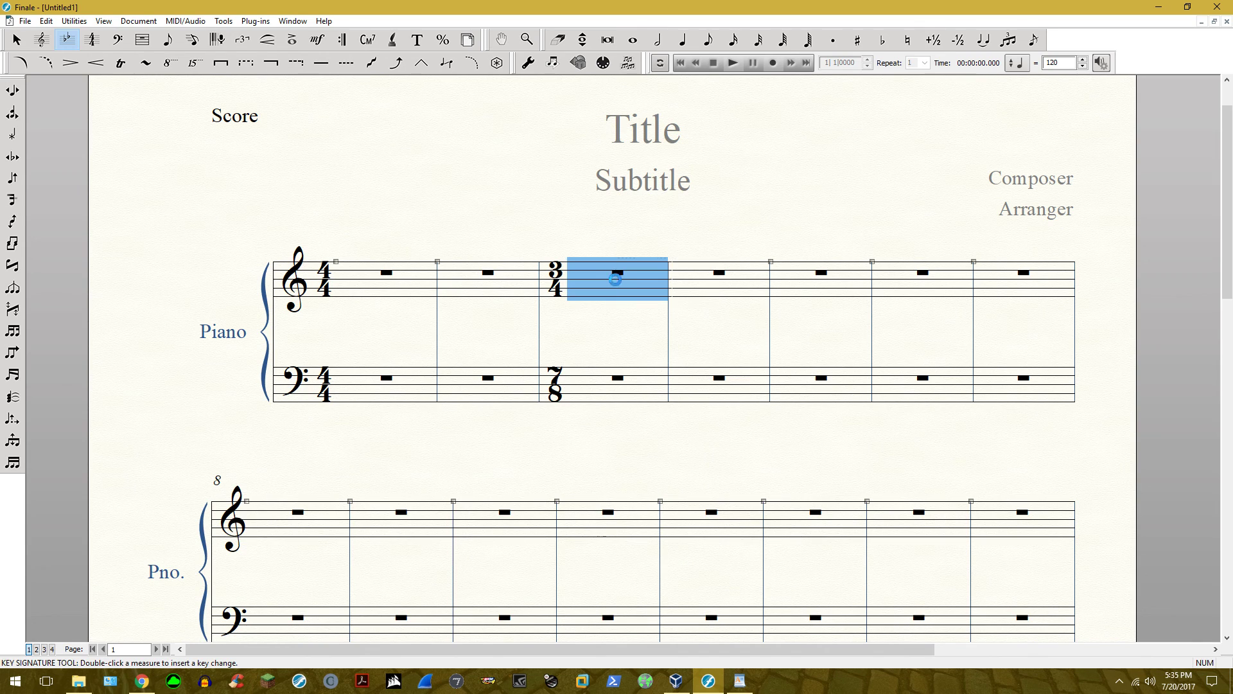
pyautogui.doubleClick(616, 279)
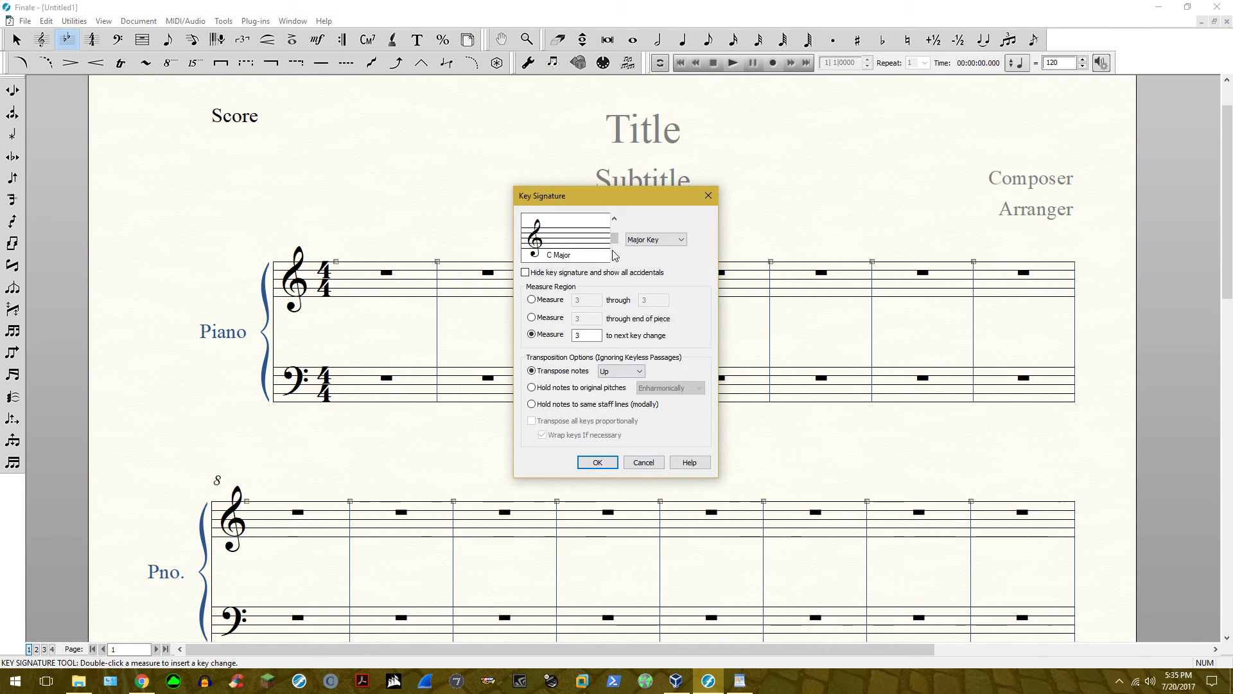
pyautogui.click(614, 258)
pyautogui.click(597, 463)
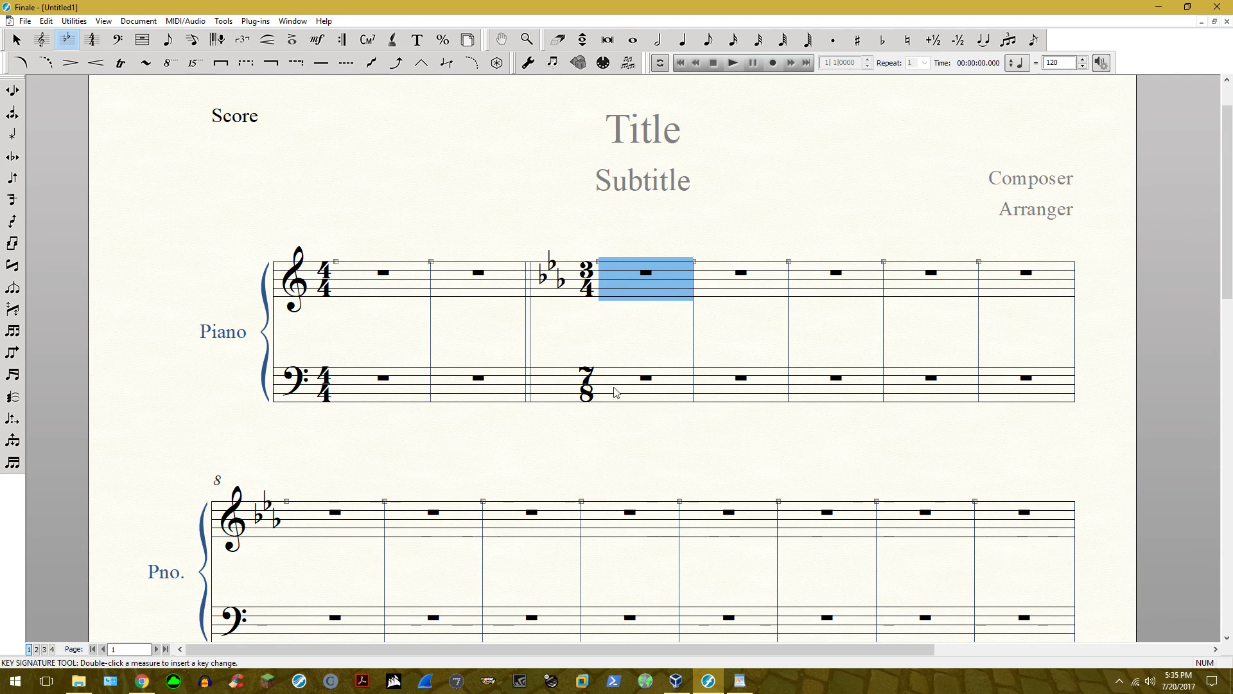
# - Set bass measure 3 to E major and minimize the Untitled1 score
pyautogui.doubleClick(616, 389)
pyautogui.click(613, 218)
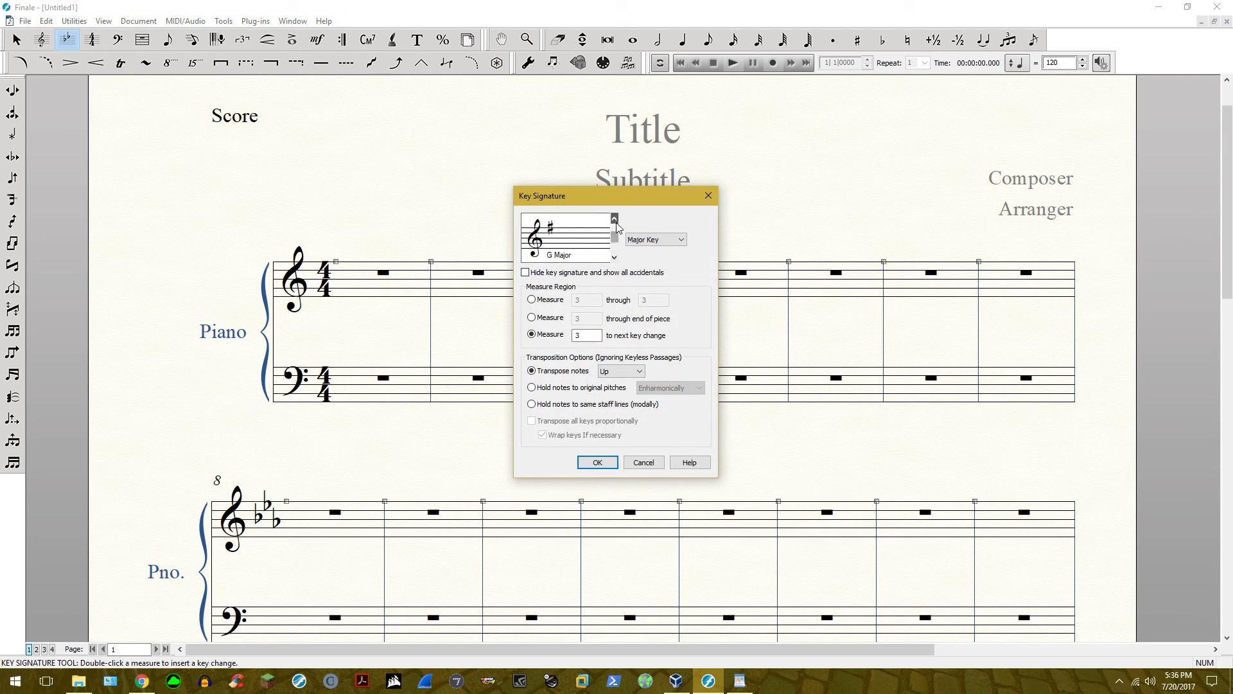
pyautogui.click(614, 218)
pyautogui.click(598, 462)
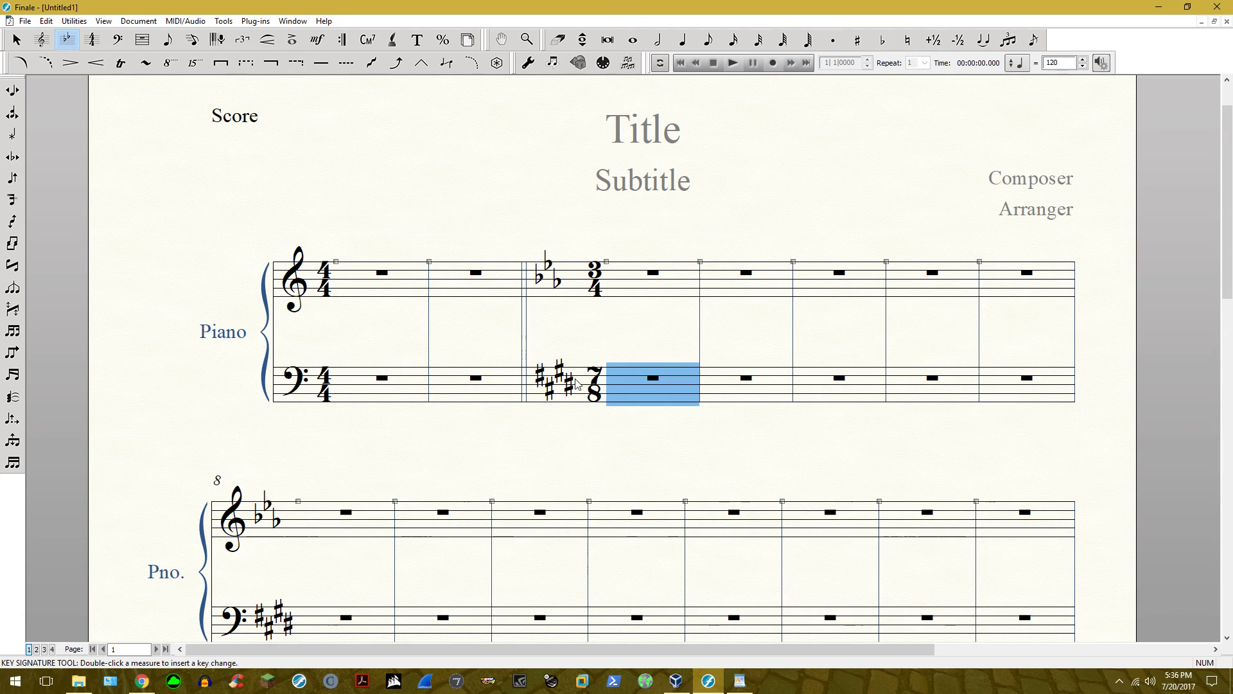
pyautogui.click(805, 182)
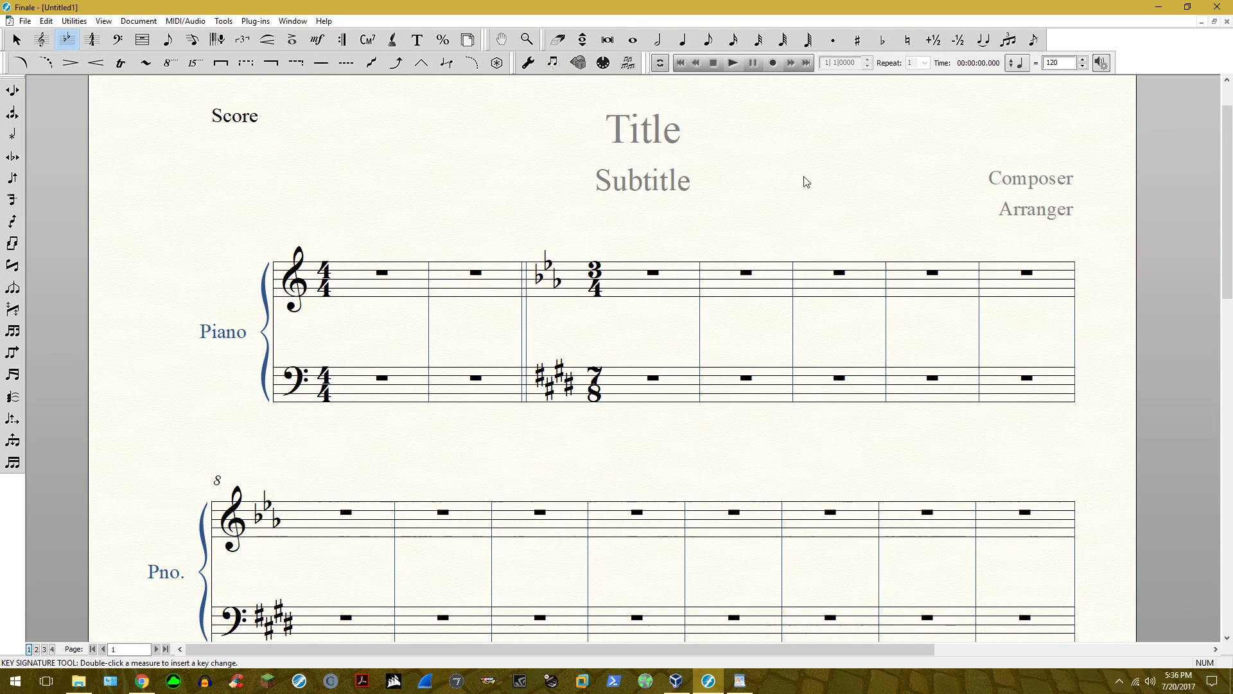
pyautogui.click(1203, 22)
# - Restore the stygian chapters score and play it from measure 114 into 117, then stop
pyautogui.click(198, 648)
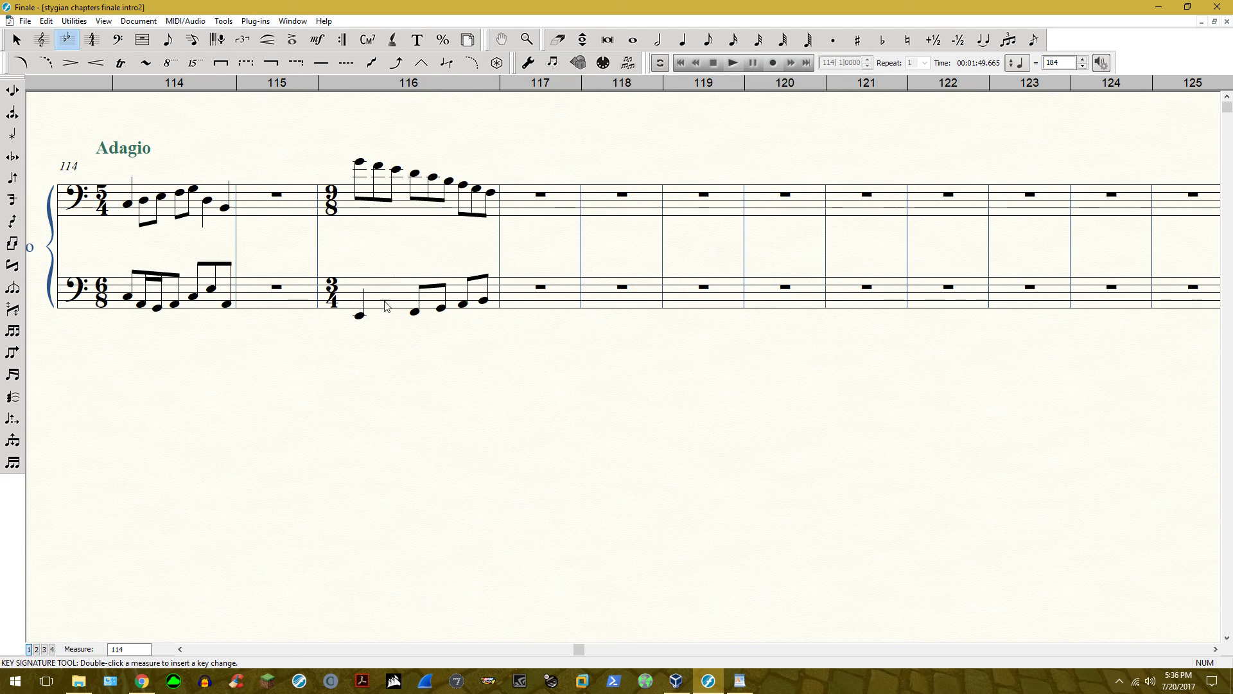
pyautogui.click(734, 63)
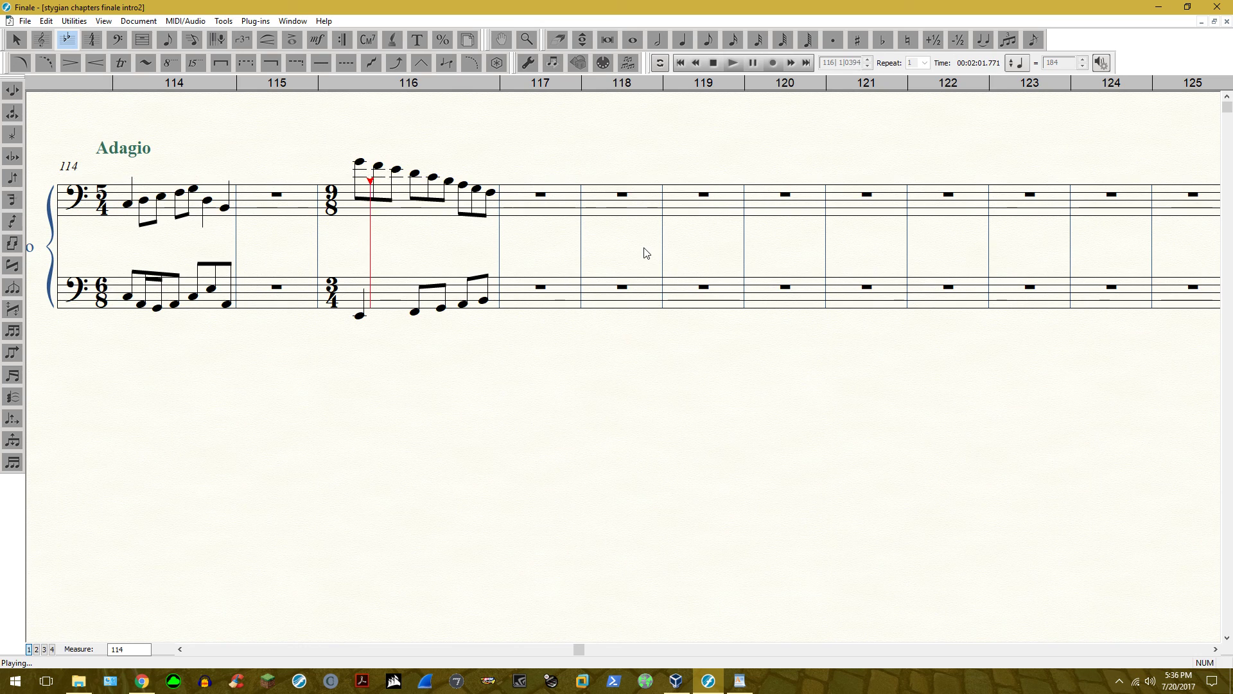
pyautogui.click(756, 63)
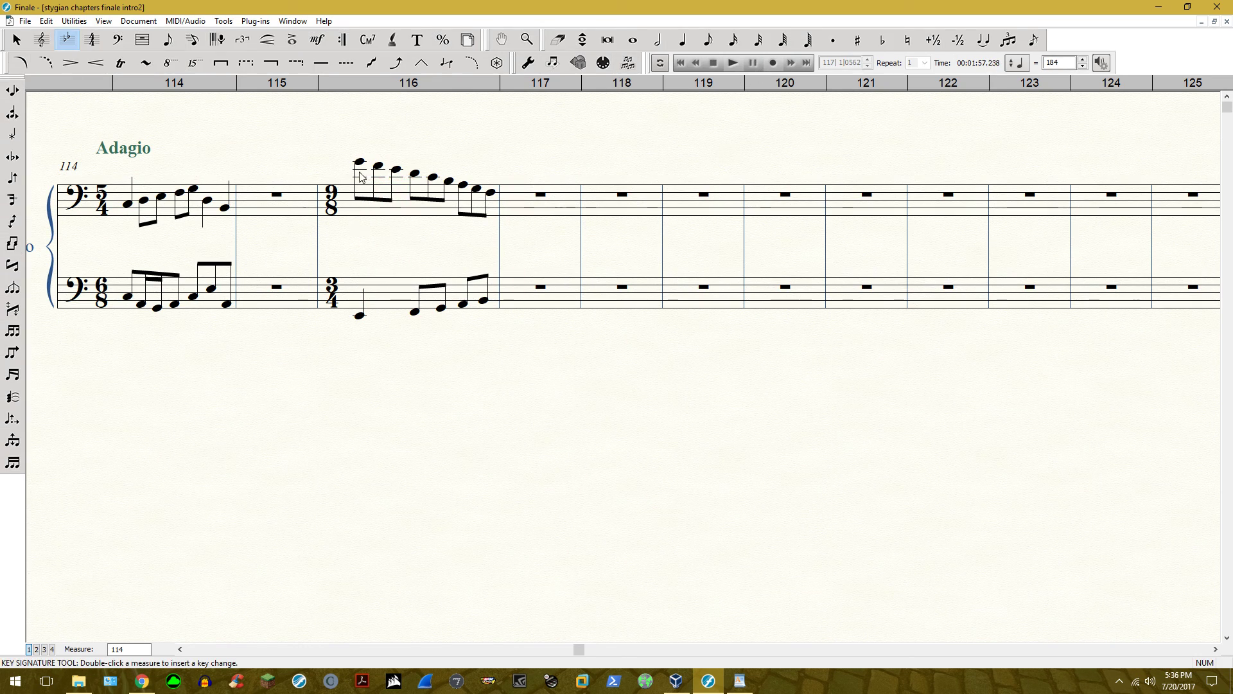